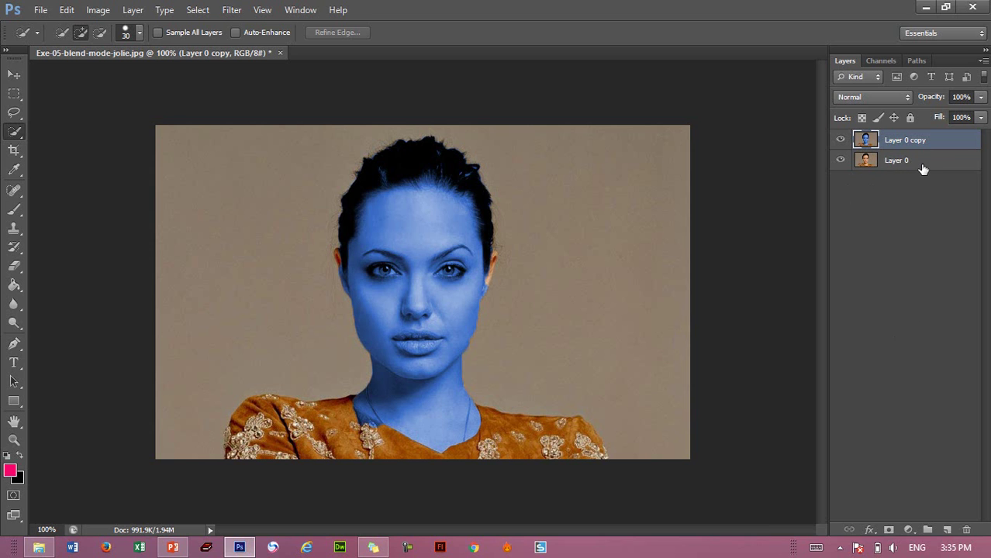
# Rename the bottom layer, Layer 0, to 'Original'.
pyautogui.doubleClick(897, 160)
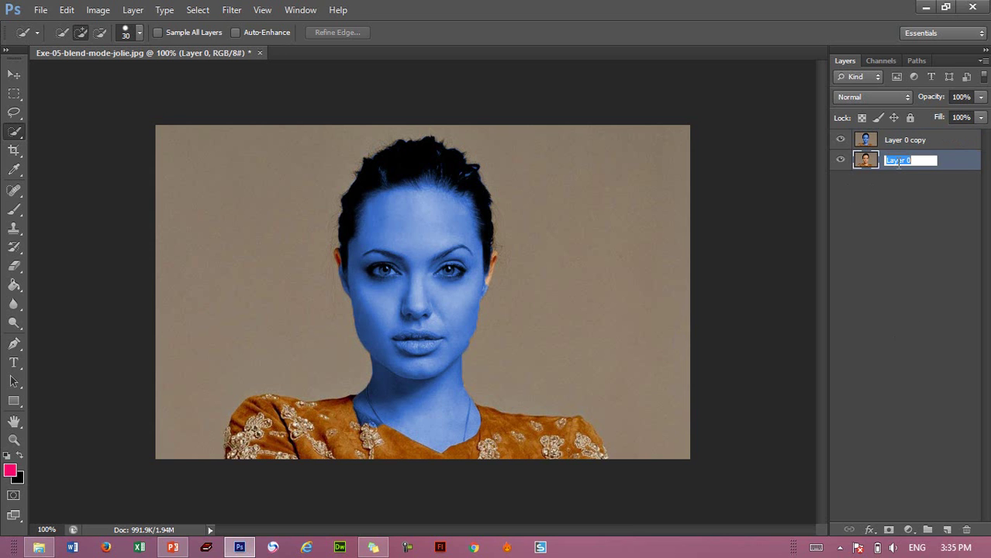
pyautogui.write('O')
pyautogui.write('ri')
pyautogui.write('ginal')
# Confirm the name 'Original' and rename Layer 0 copy to 'Blue'.
pyautogui.press('Return')
pyautogui.doubleClick(905, 140)
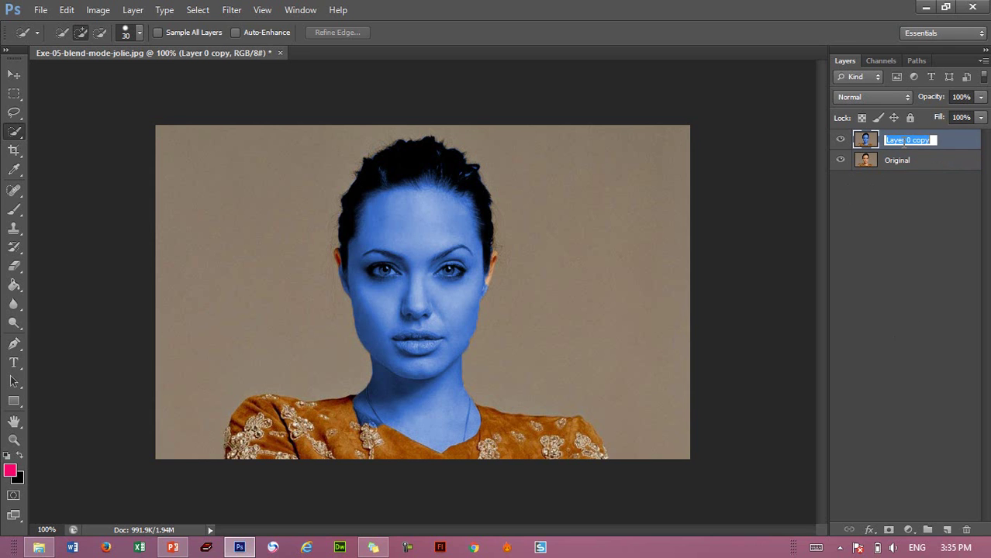
pyautogui.press('Return')
pyautogui.press('b')
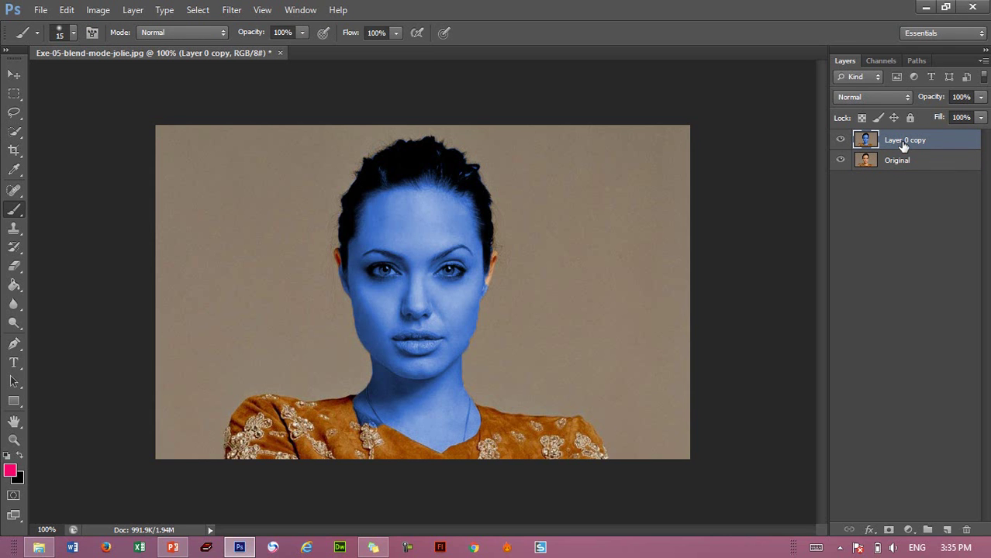
pyautogui.doubleClick(904, 142)
pyautogui.write('Blue')
pyautogui.press('Return')
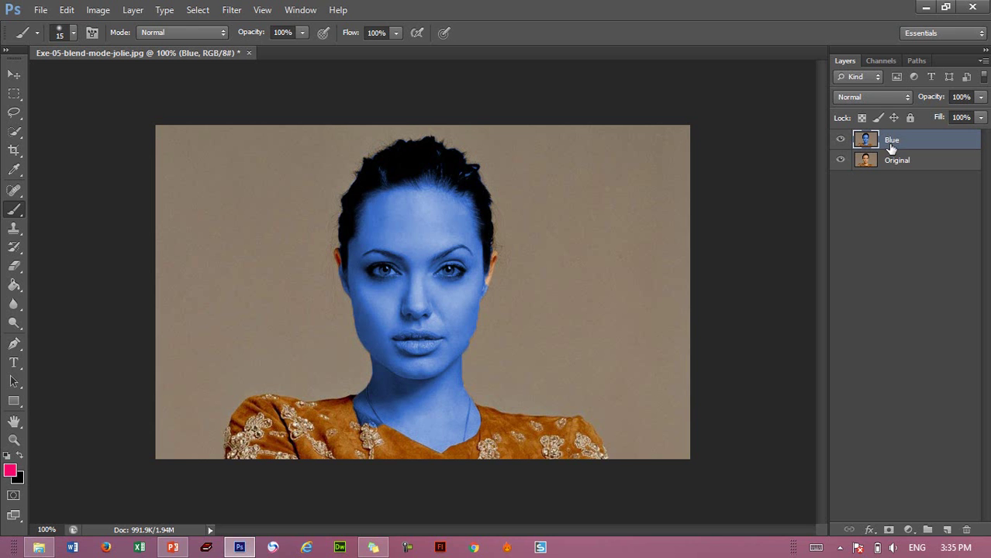
# Duplicate the Blue layer with Ctrl+J, creating 'Blue copy' at the top.
pyautogui.click(132, 10)
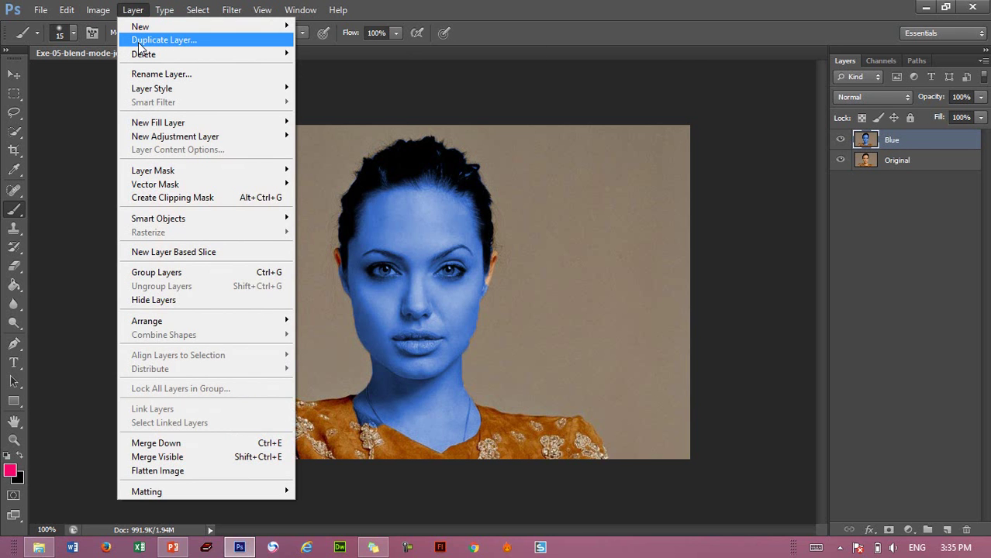
pyautogui.click(895, 140)
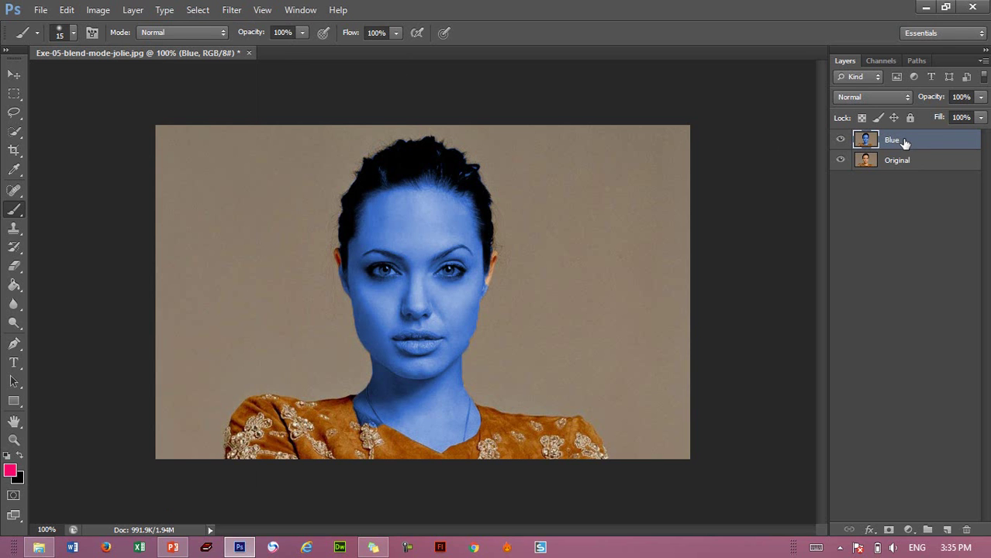
pyautogui.hotkey('ctrl', 'j')
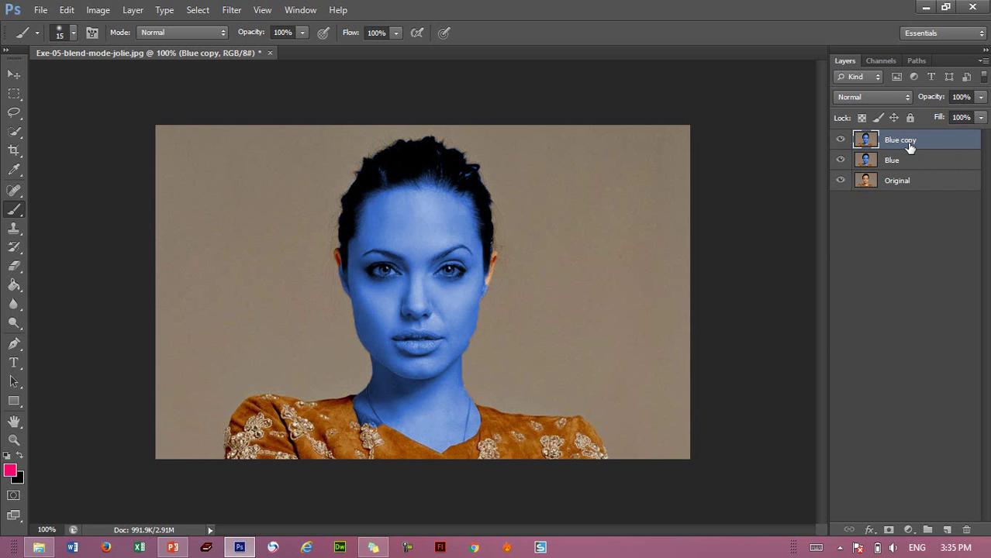
# Outline the left eye with a closed Polygonal Lasso selection, zoomed in on the face.
pyautogui.press('l')
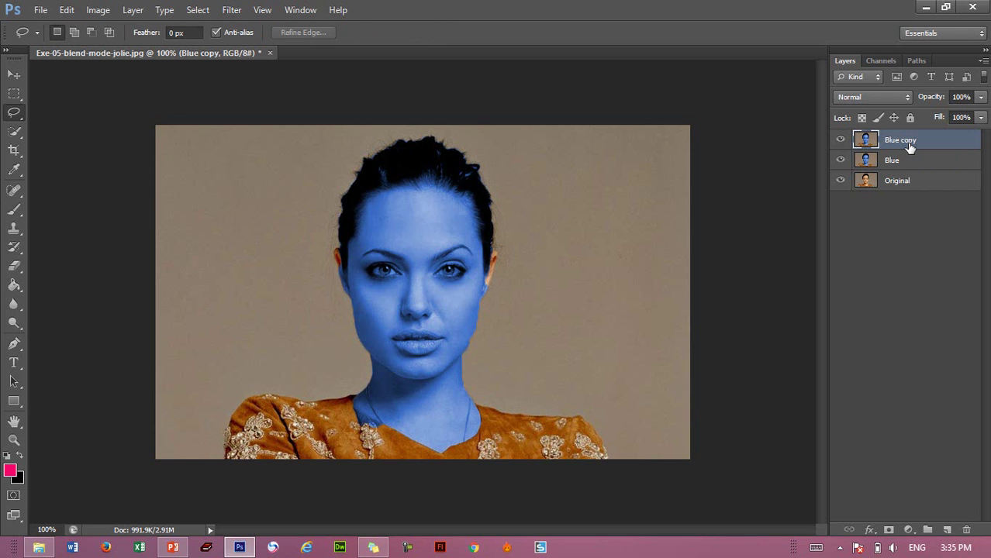
pyautogui.rightClick(15, 117)
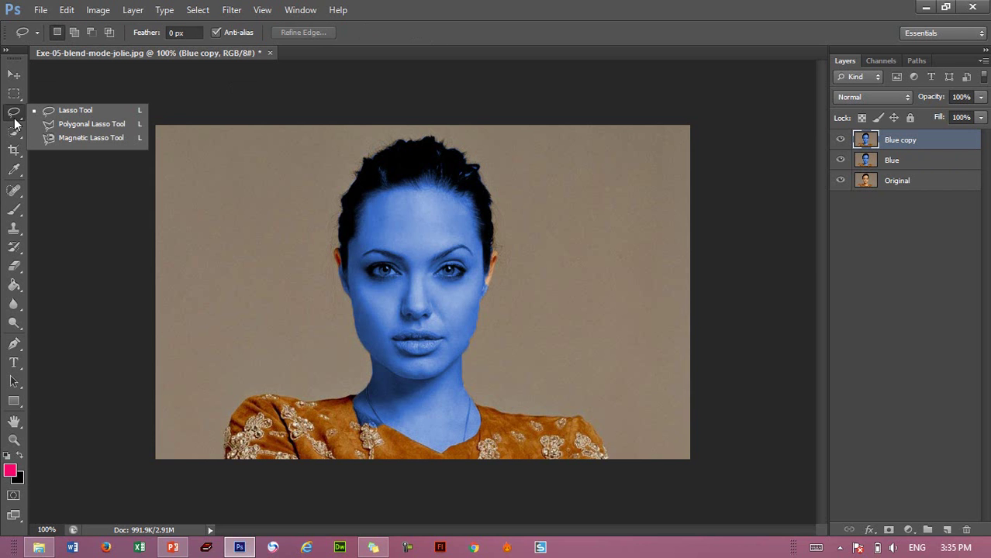
pyautogui.click(97, 128)
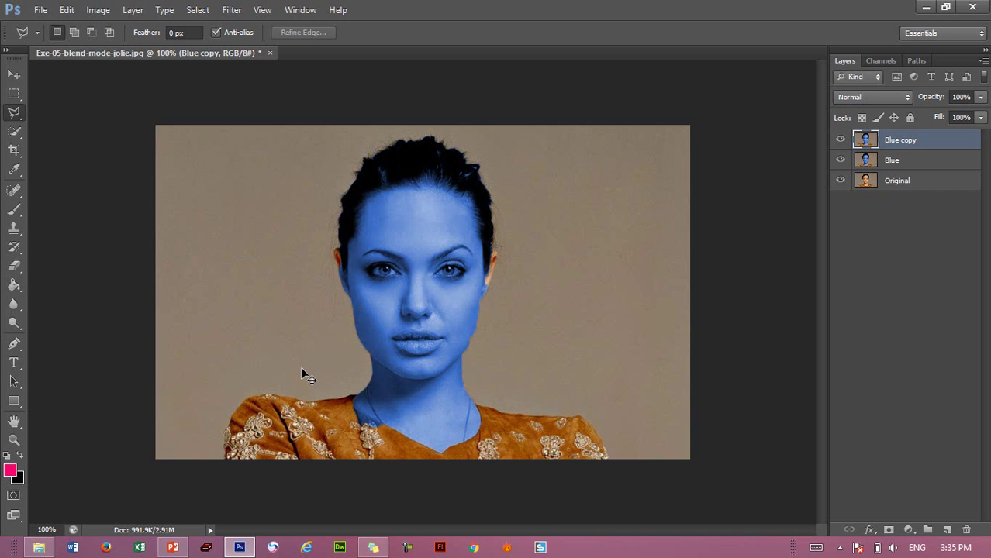
pyautogui.hotkey('ctrl', '+')
pyautogui.hotkey('ctrl', '+')
pyautogui.hotkey('ctrl', '+')
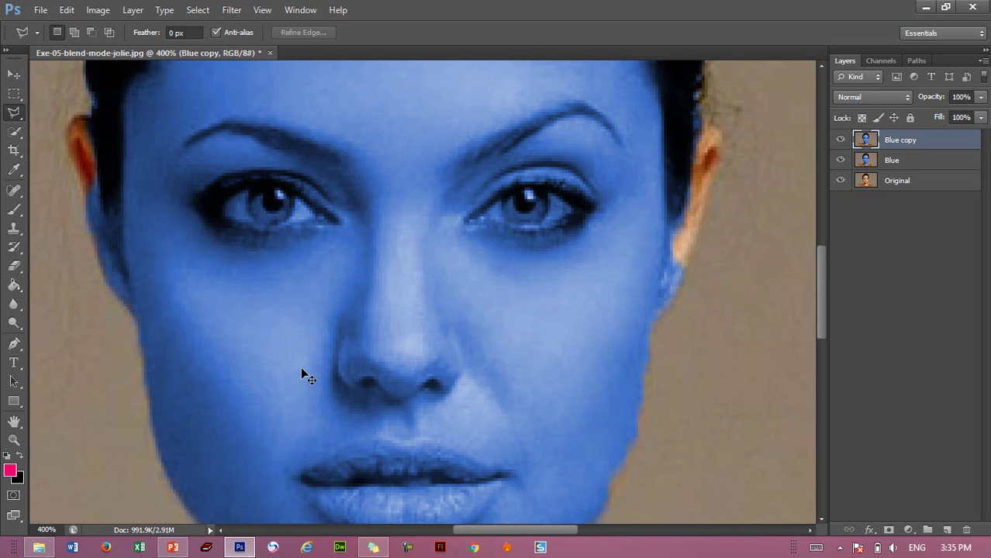
pyautogui.hotkey('ctrl', '-')
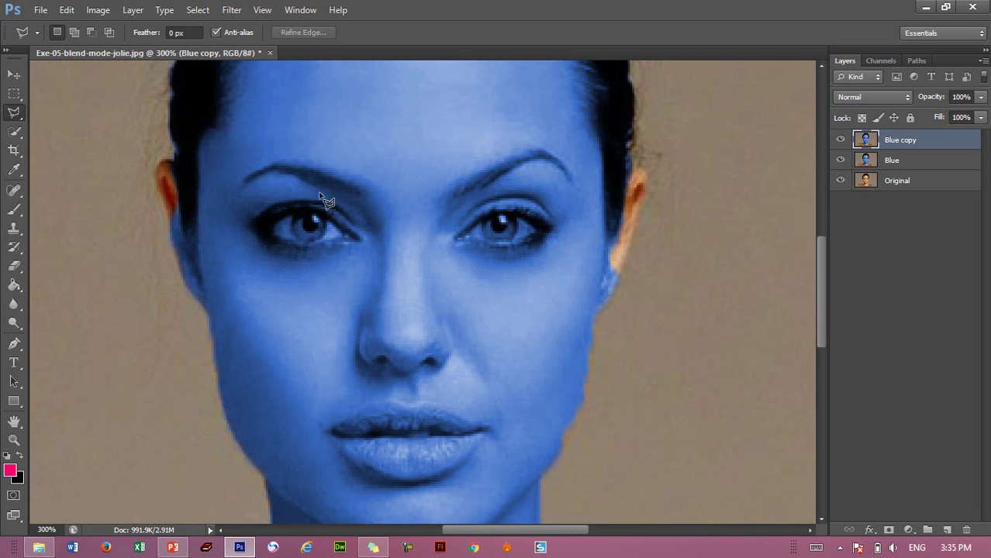
pyautogui.click(245, 198)
pyautogui.click(247, 196)
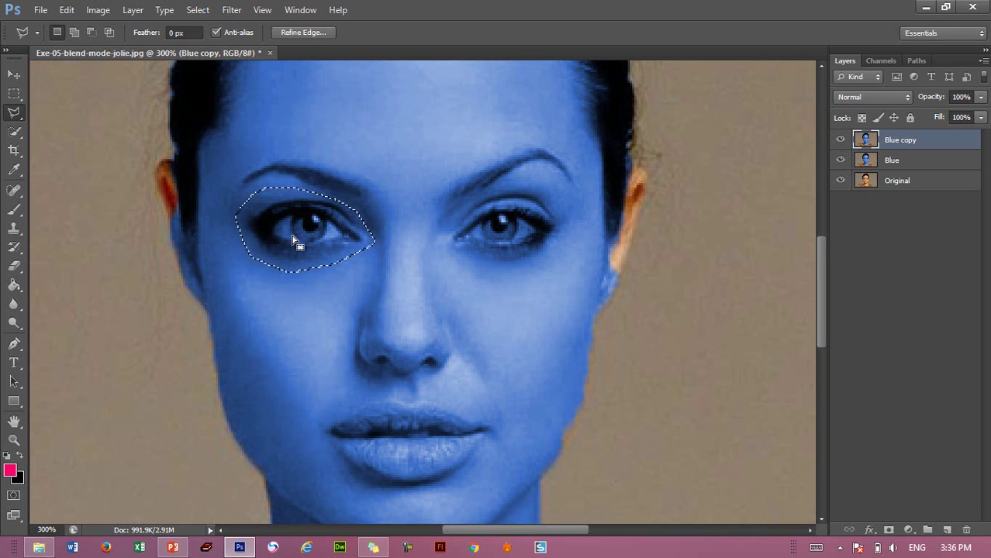
# Free-transform the selected left eye to about 126% width and 146% height.
pyautogui.hotkey('ctrl', 't')
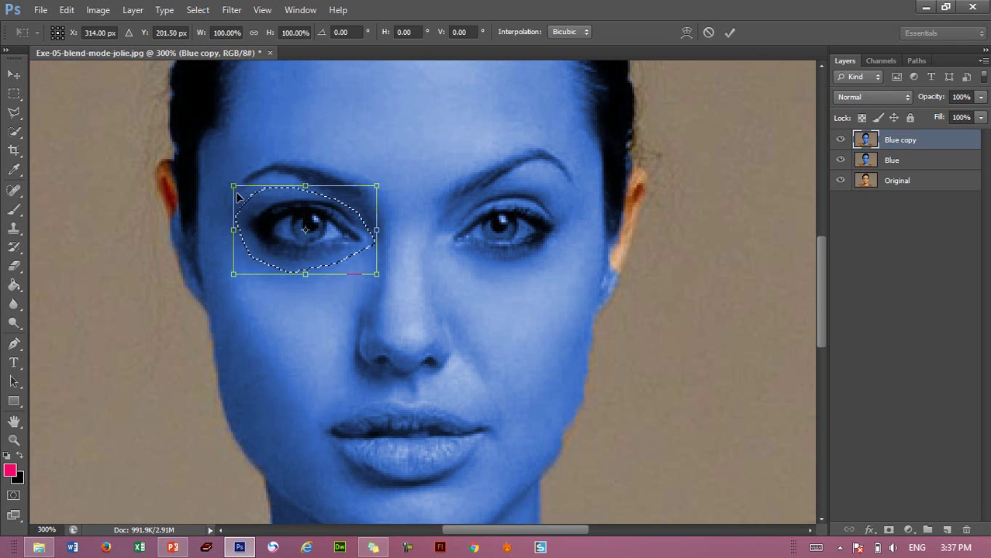
pyautogui.moveTo(233, 186); pyautogui.dragTo(211, 155)
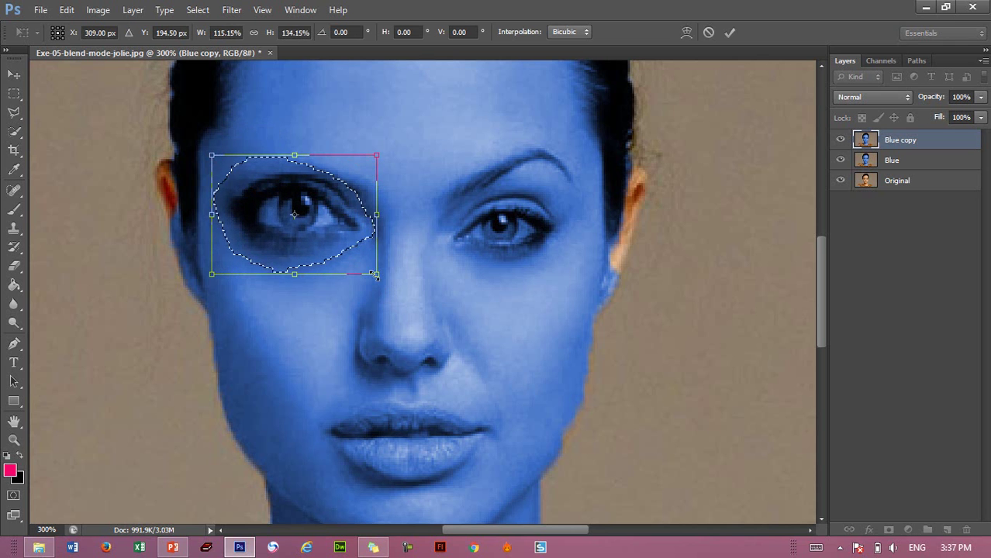
pyautogui.moveTo(375, 274); pyautogui.dragTo(389, 280)
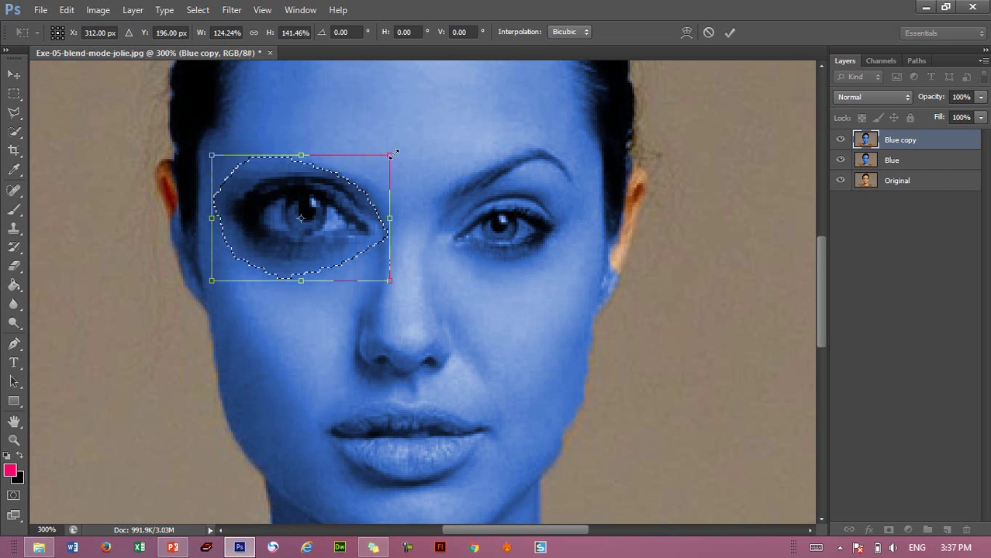
pyautogui.moveTo(389, 155); pyautogui.dragTo(393, 149)
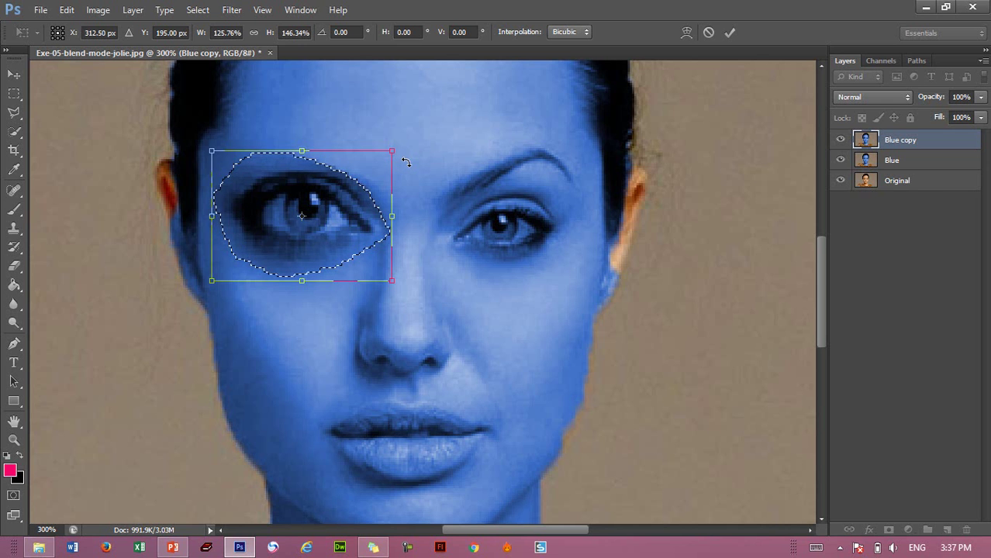
pyautogui.press('Escape')
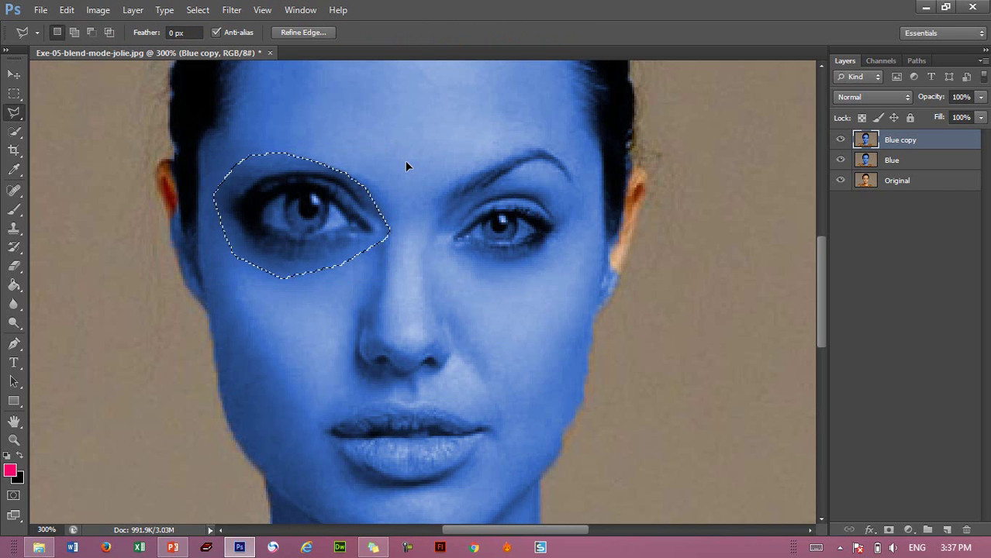
# Clear the left-eye selection with Ctrl+D.
pyautogui.hotkey('ctrl', 'd')
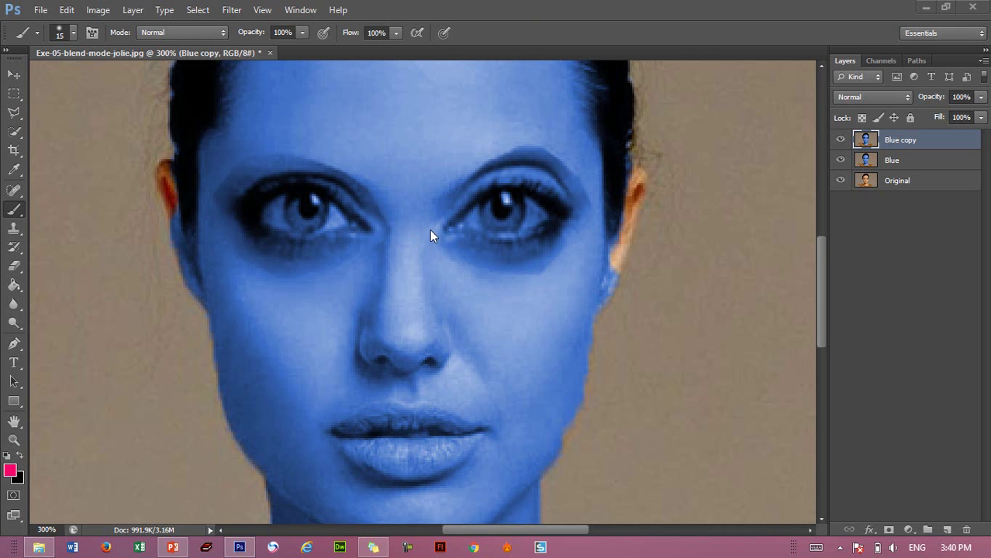
# Add a layer mask to Blue copy and paint away the patch edges and under-eye shadow.
pyautogui.click(890, 529)
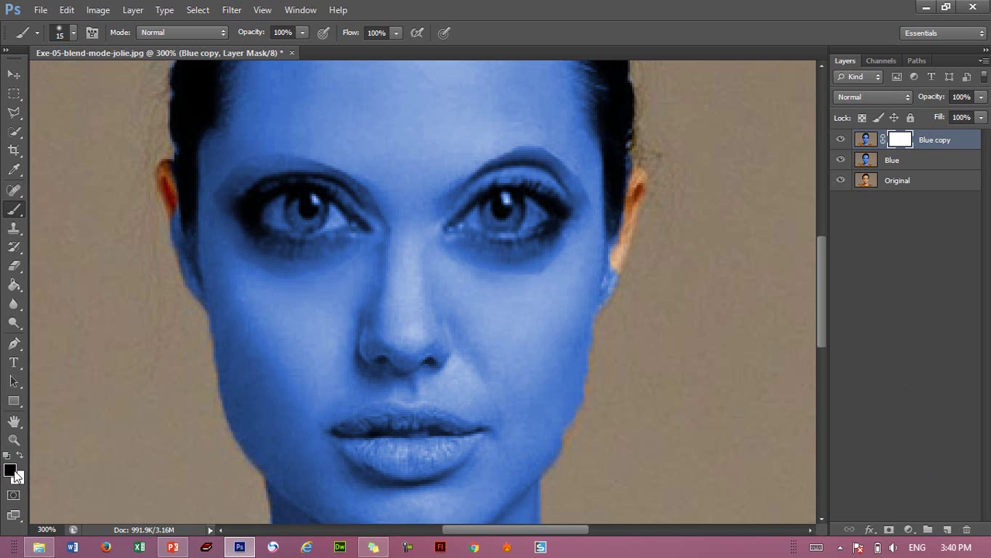
pyautogui.moveTo(237, 151)
pyautogui.mouseDown()
pyautogui.moveTo(219, 191)
pyautogui.moveTo(398, 214)
pyautogui.mouseUp()
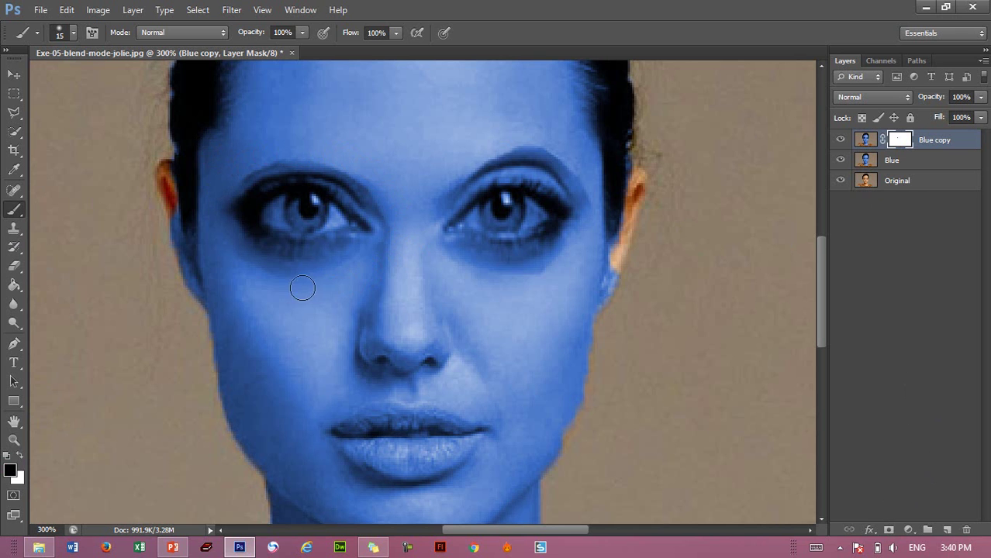
pyautogui.moveTo(433, 250); pyautogui.dragTo(578, 247)
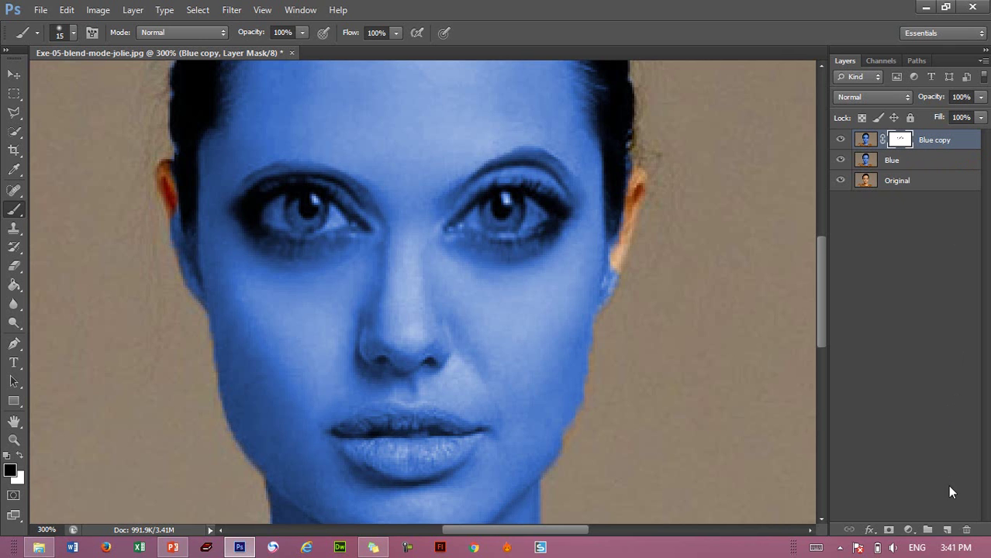
# Add a new Layer 1 and merge Blue copy and Blue into it above Original.
pyautogui.click(946, 530)
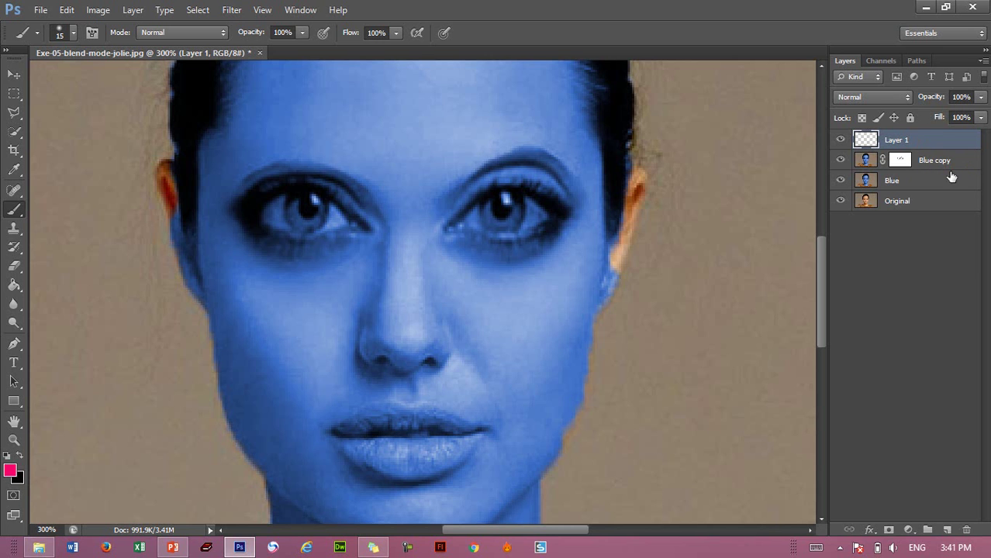
pyautogui.keyDown('shift'); pyautogui.click(959, 159); pyautogui.keyUp('shift')
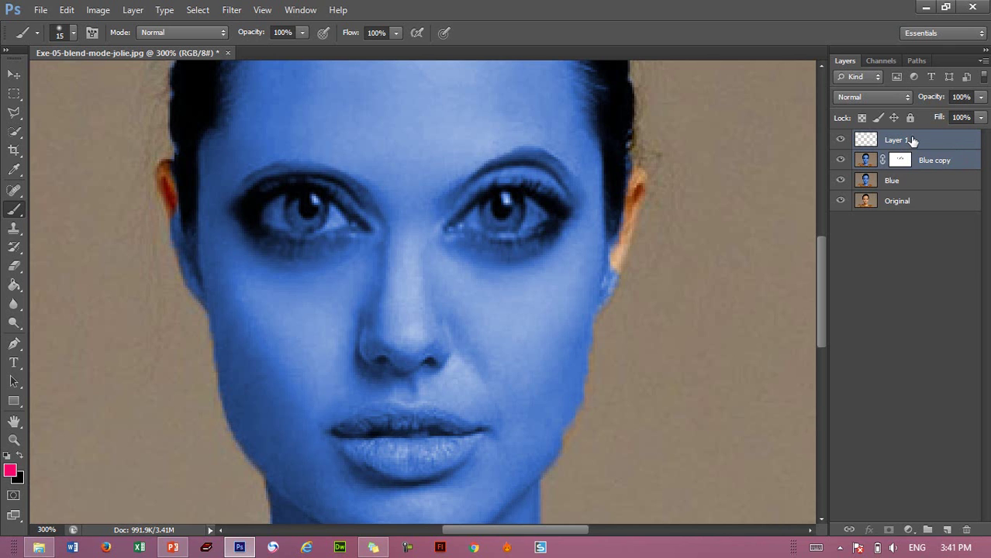
pyautogui.hotkey('ctrl', 'e')
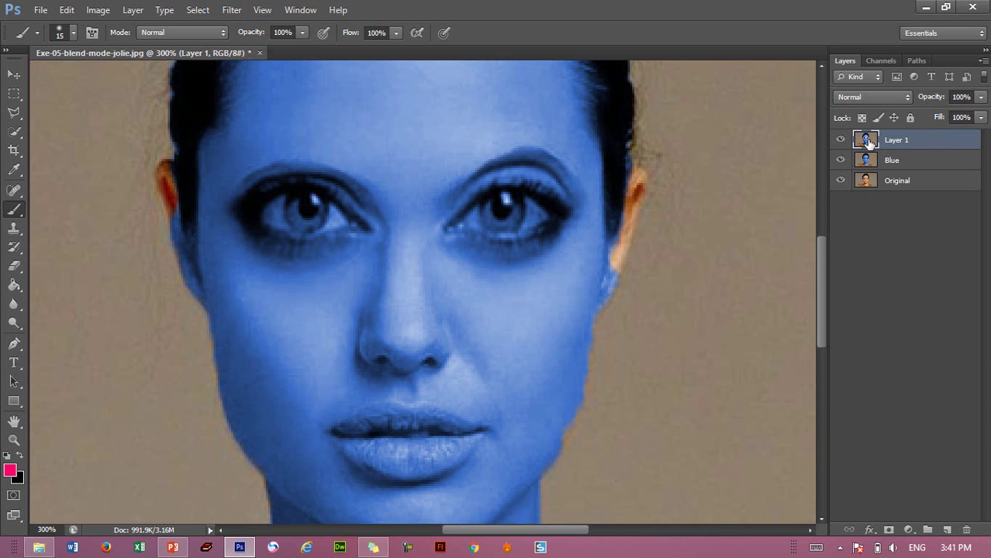
pyautogui.keyDown('shift'); pyautogui.click(905, 163); pyautogui.keyUp('shift')
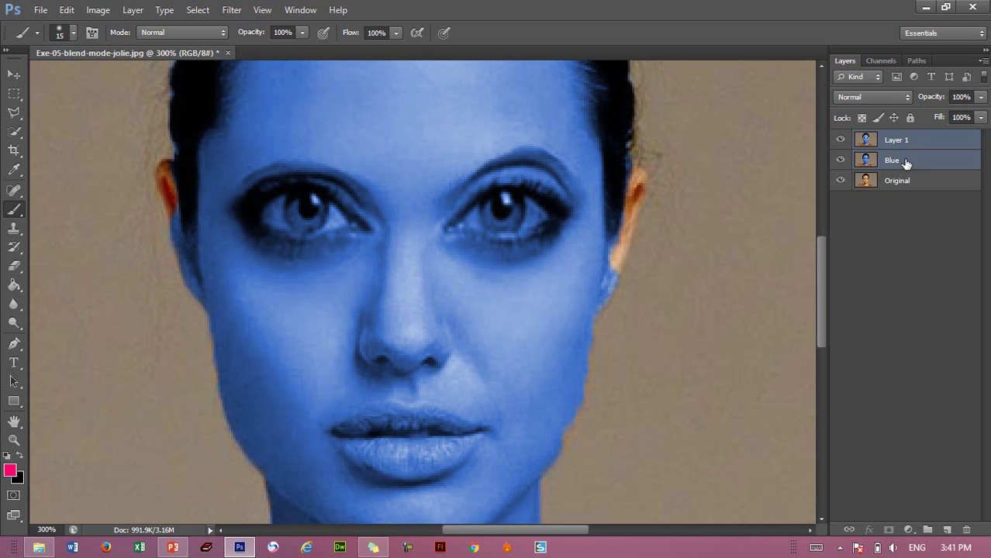
pyautogui.hotkey('ctrl', 'e')
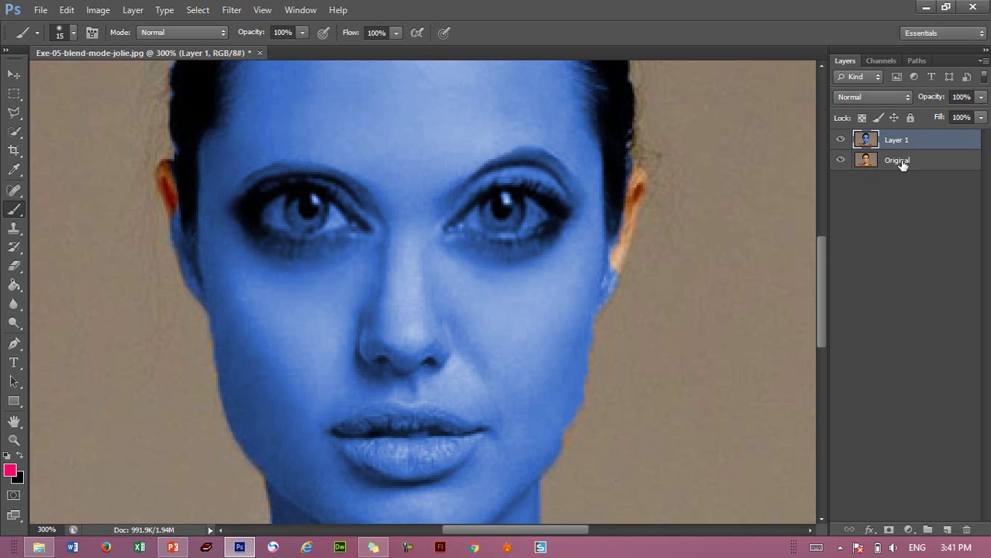